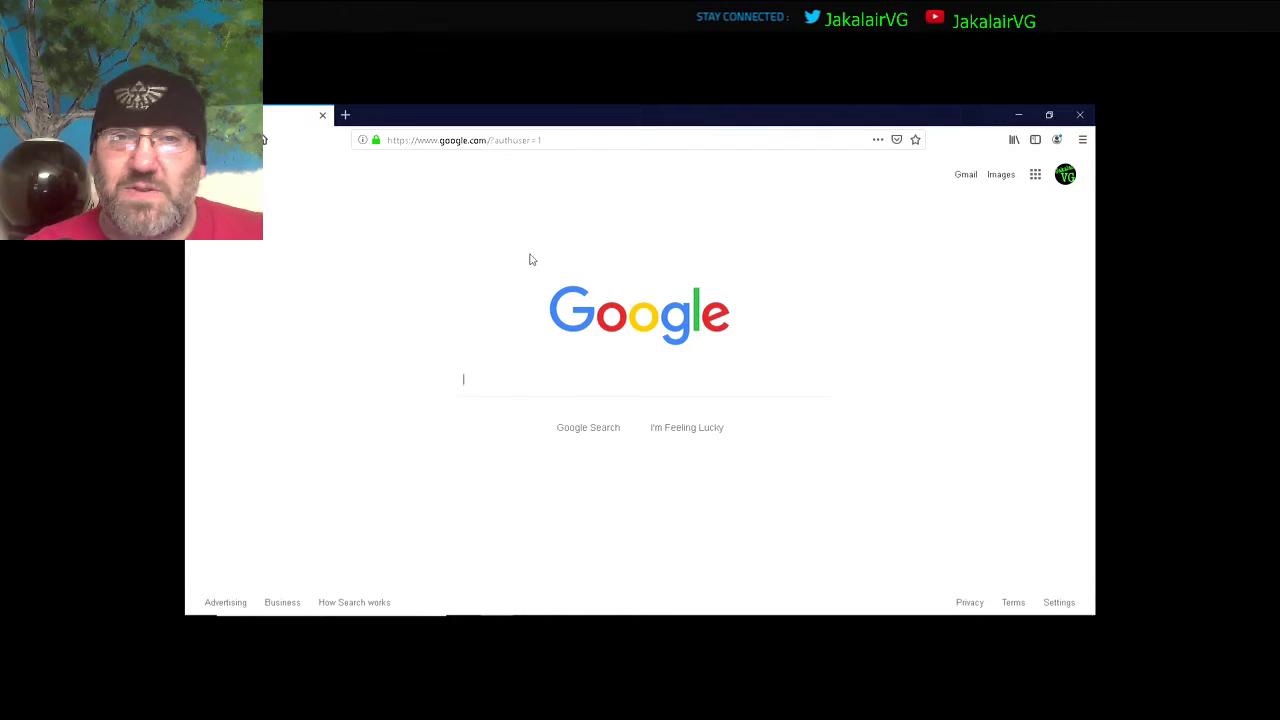
Open the website play.cityofheroesrebirth.com
{"action": "left_click", "coordinate": [718, 142]}
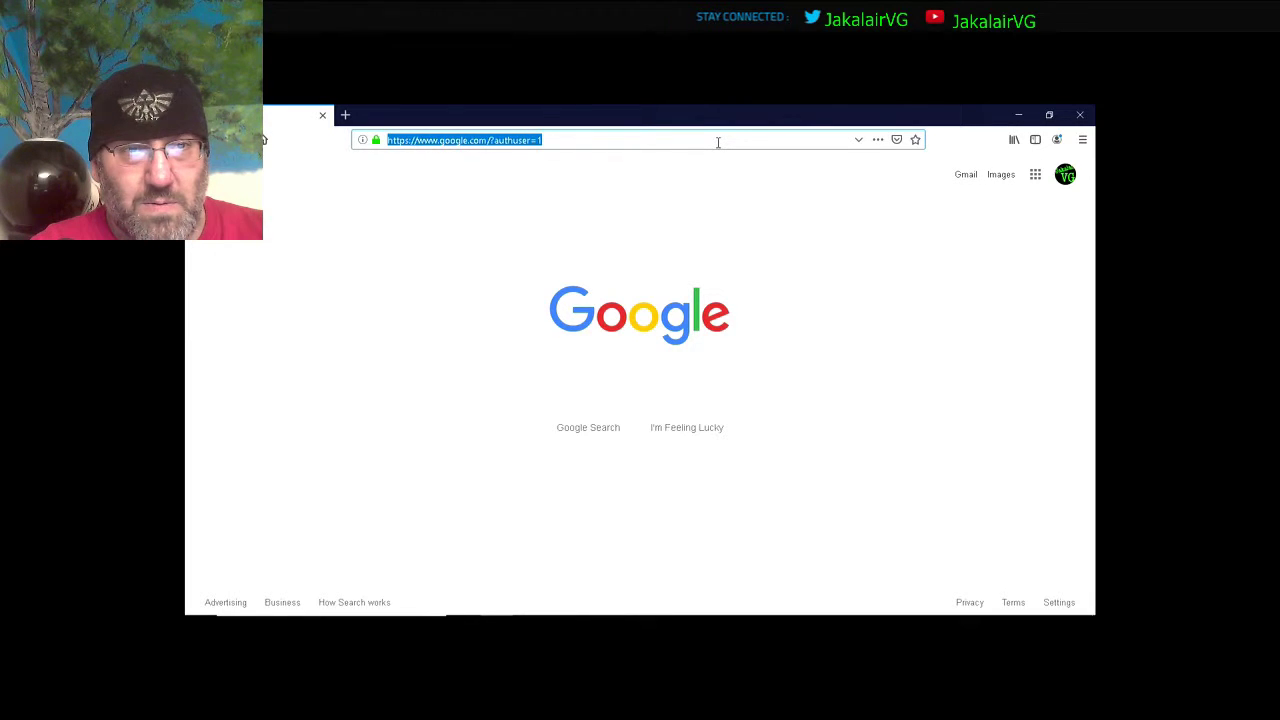
{"action": "type", "text": "pl"}
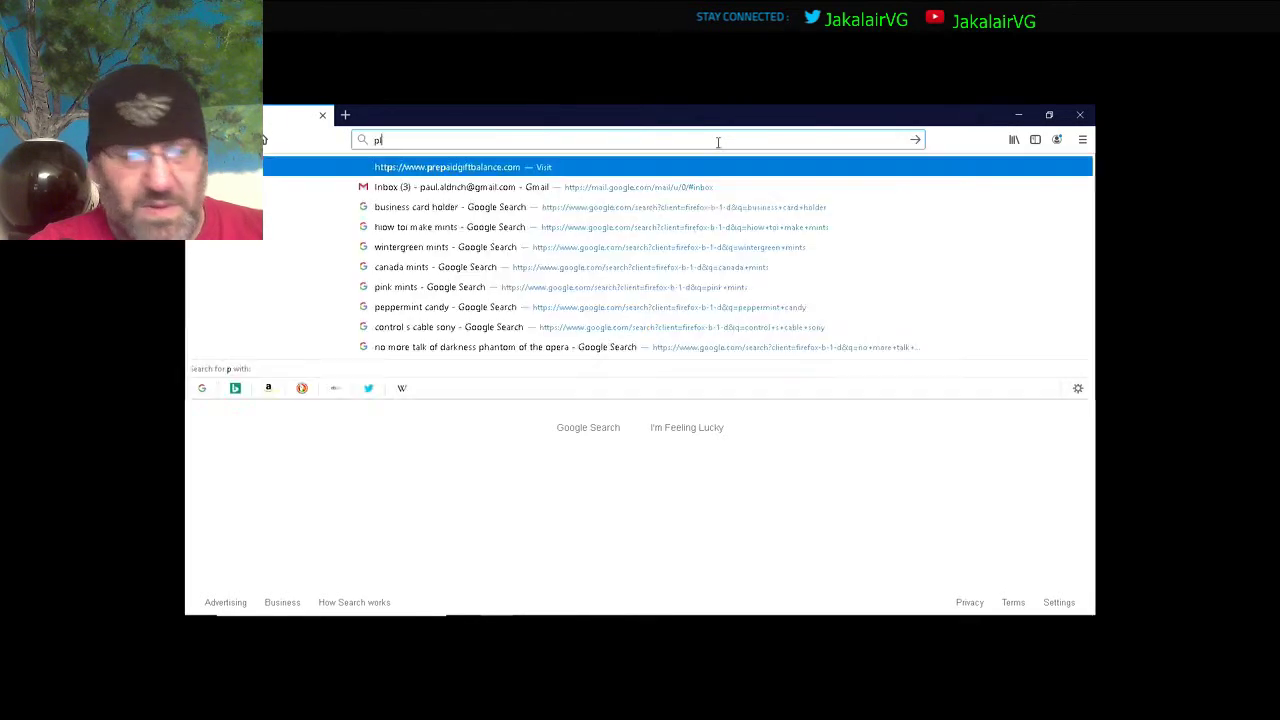
{"action": "type", "text": "ay."}
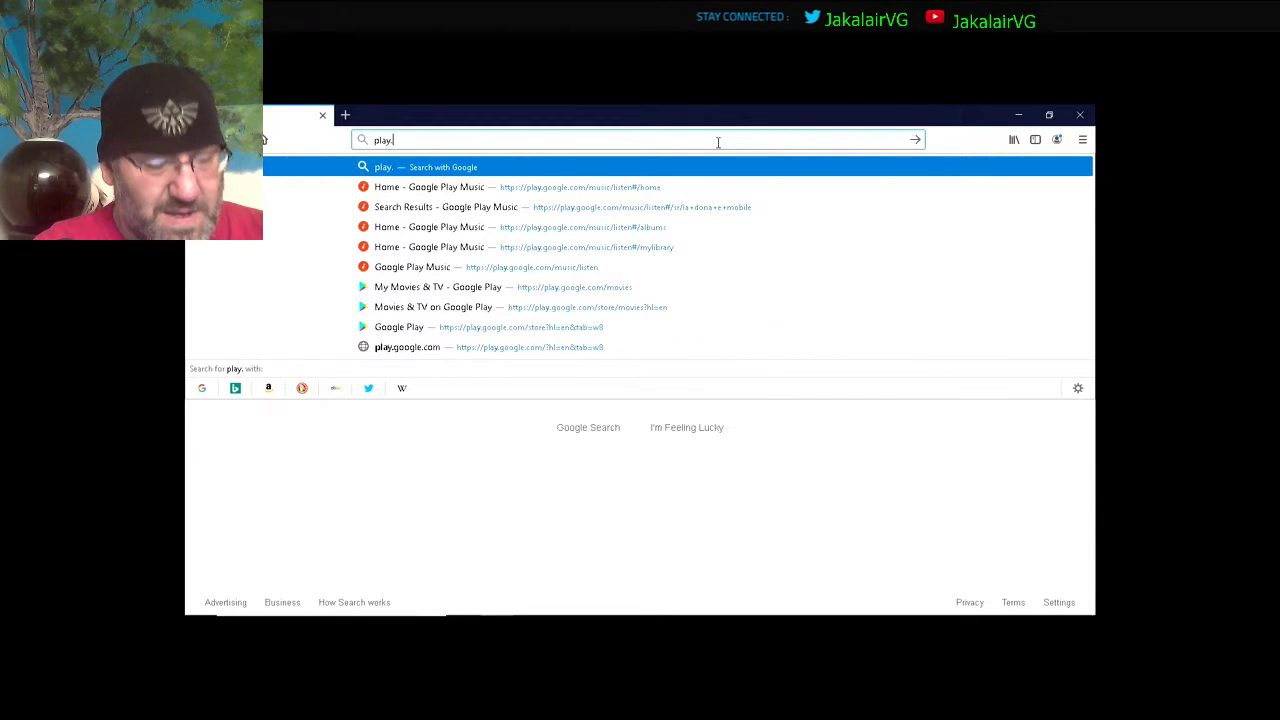
{"action": "type", "text": "coity"}
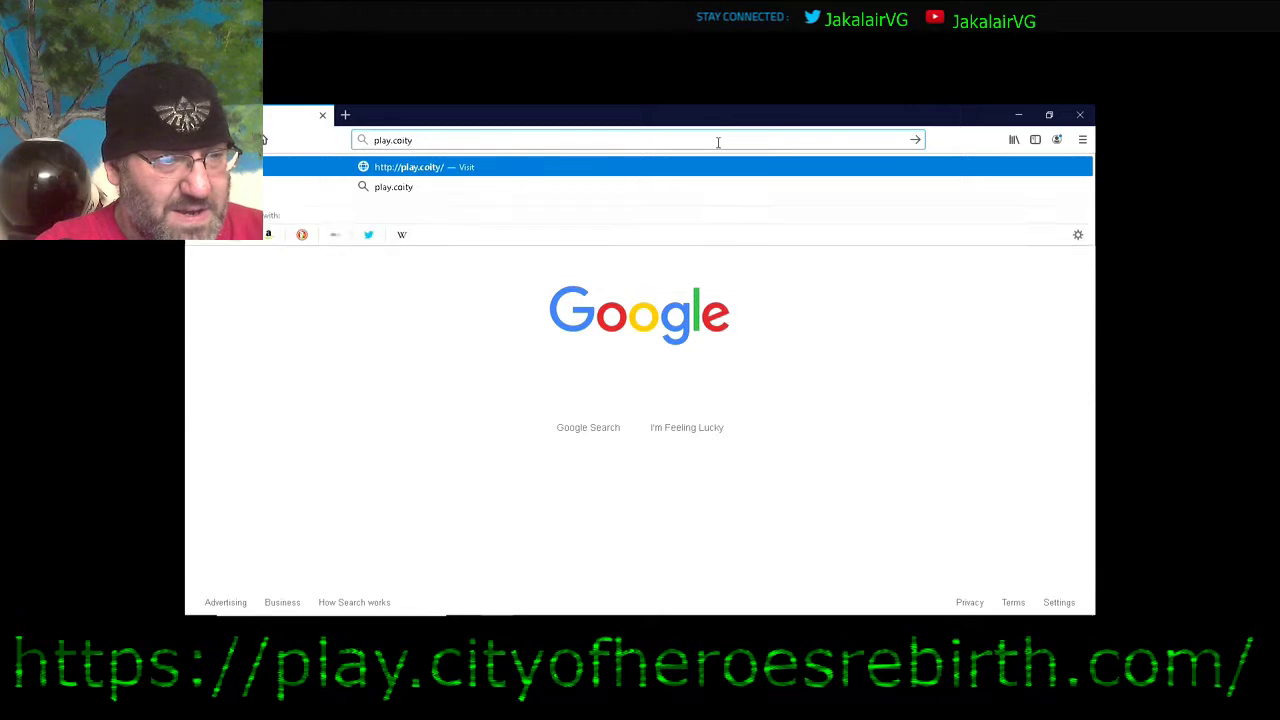
{"action": "key", "text": "BackSpace"}
{"action": "key", "text": "BackSpace"}
{"action": "key", "text": "BackSpace"}
{"action": "key", "text": "BackSpace"}
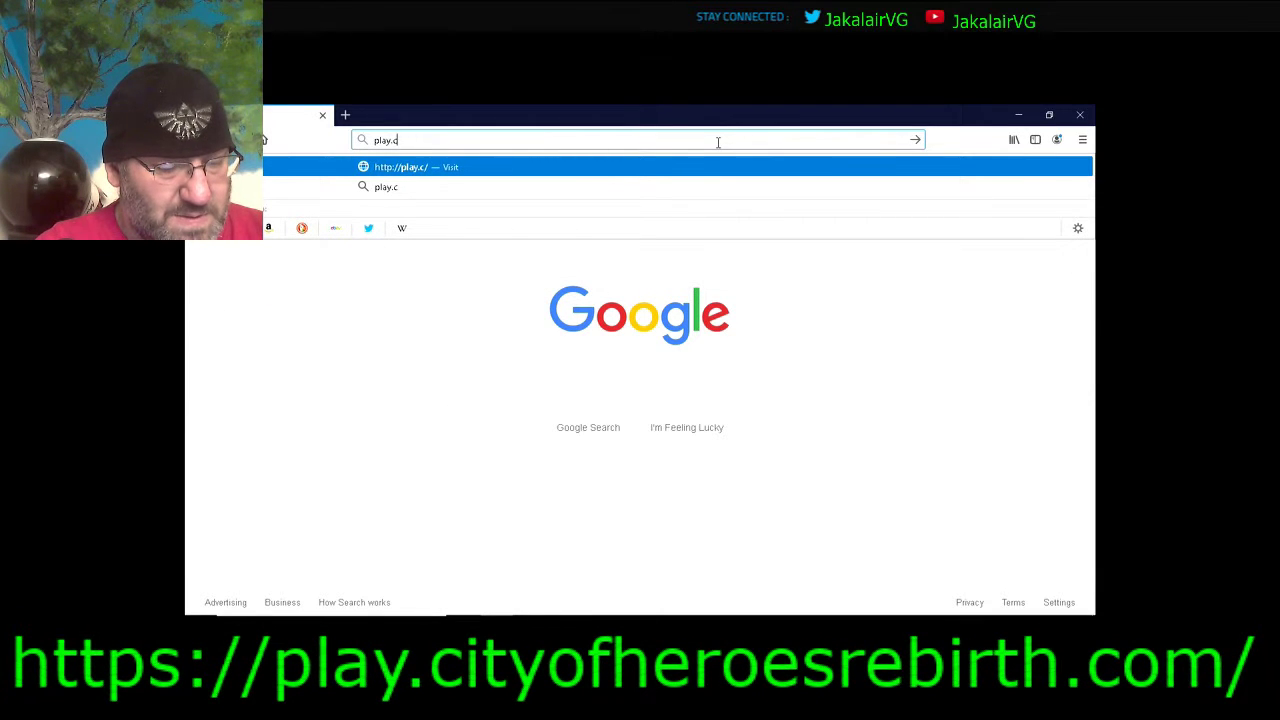
{"action": "type", "text": "ityofhe"}
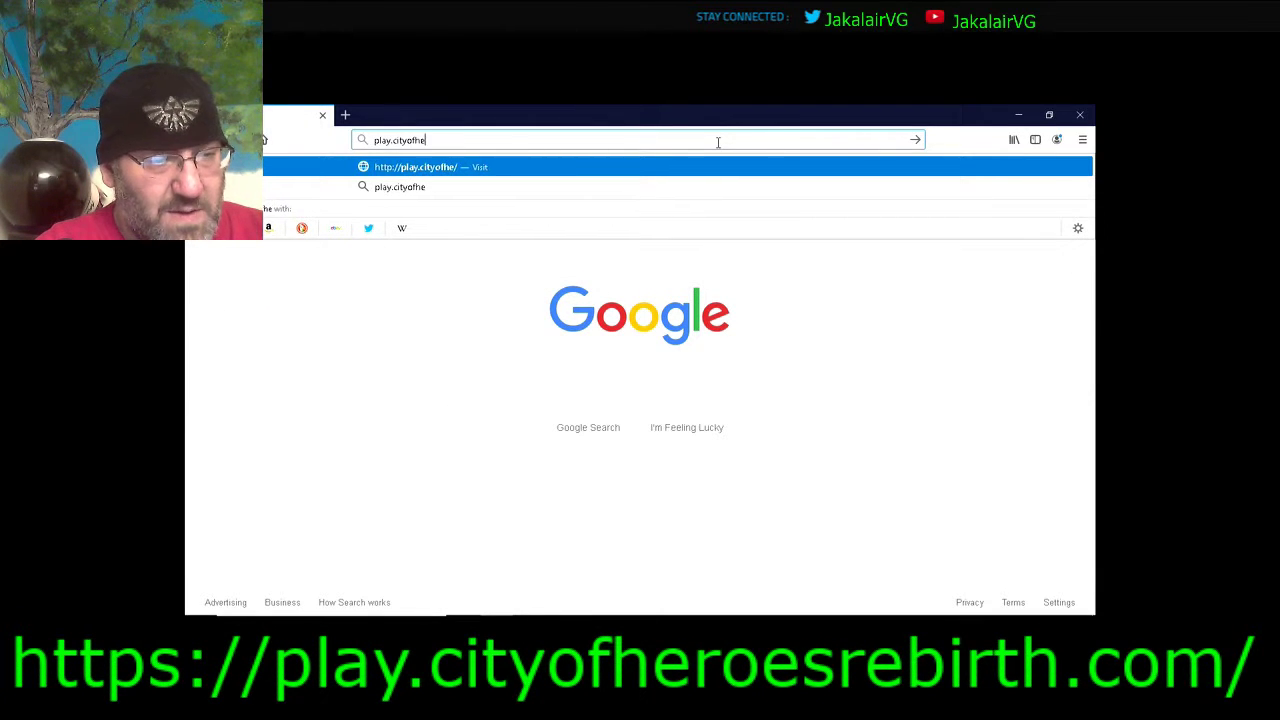
{"action": "type", "text": "roes"}
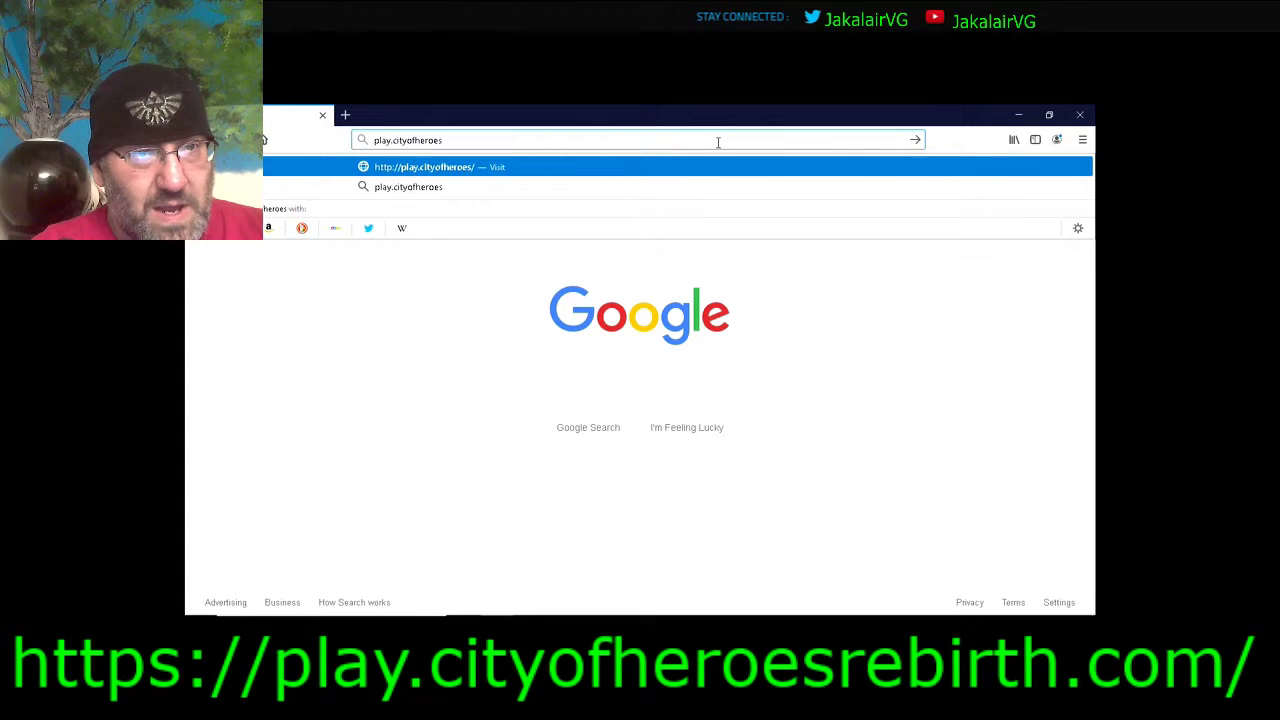
{"action": "type", "text": "reb"}
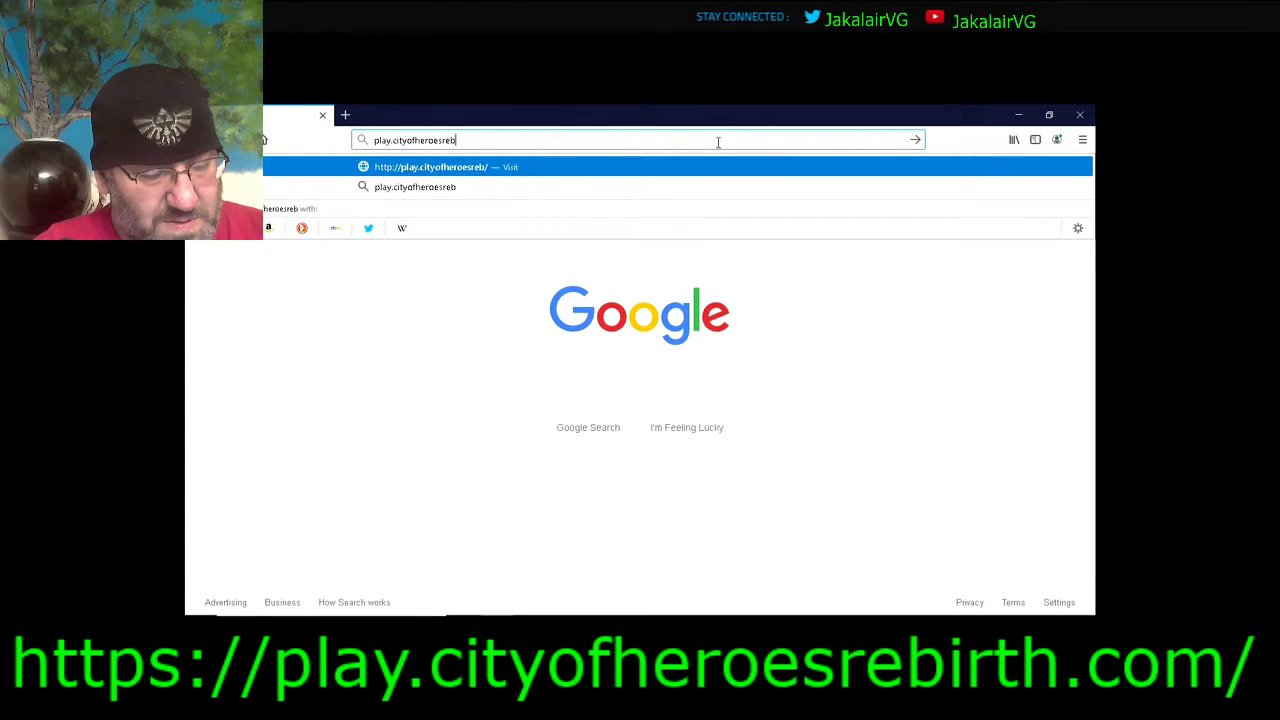
{"action": "type", "text": "irth.com"}
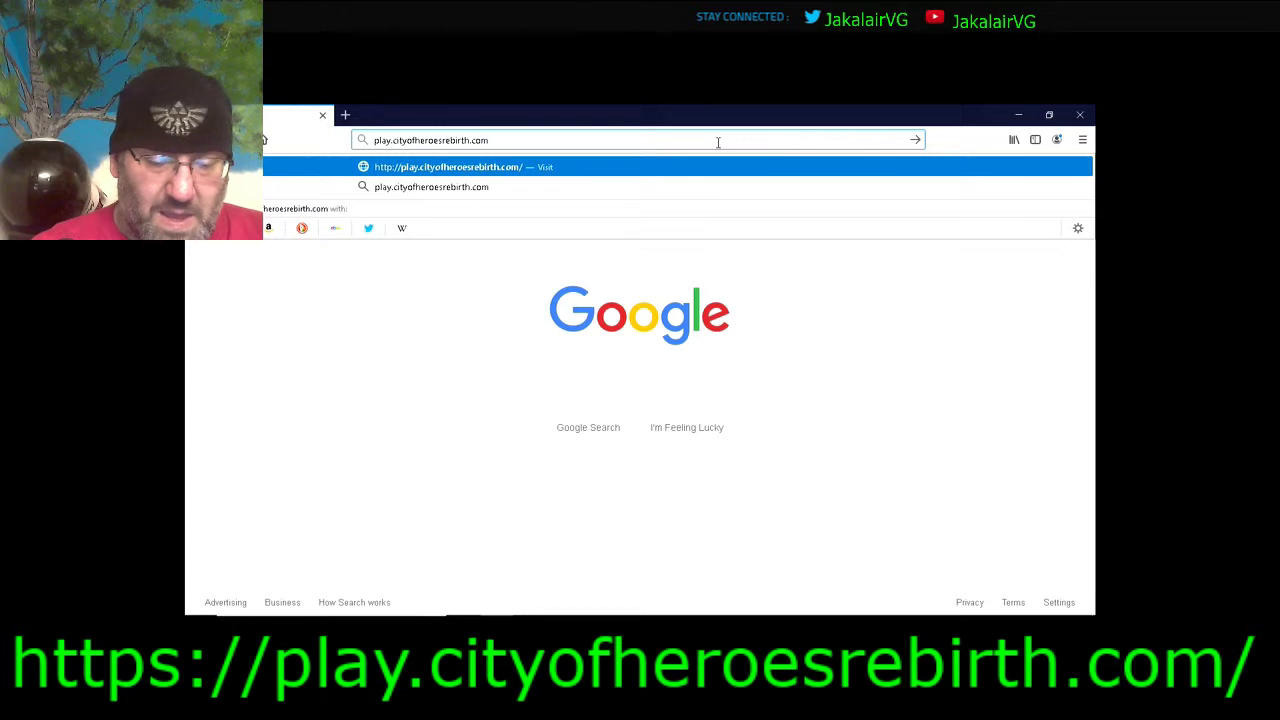
{"action": "key", "text": "Return"}
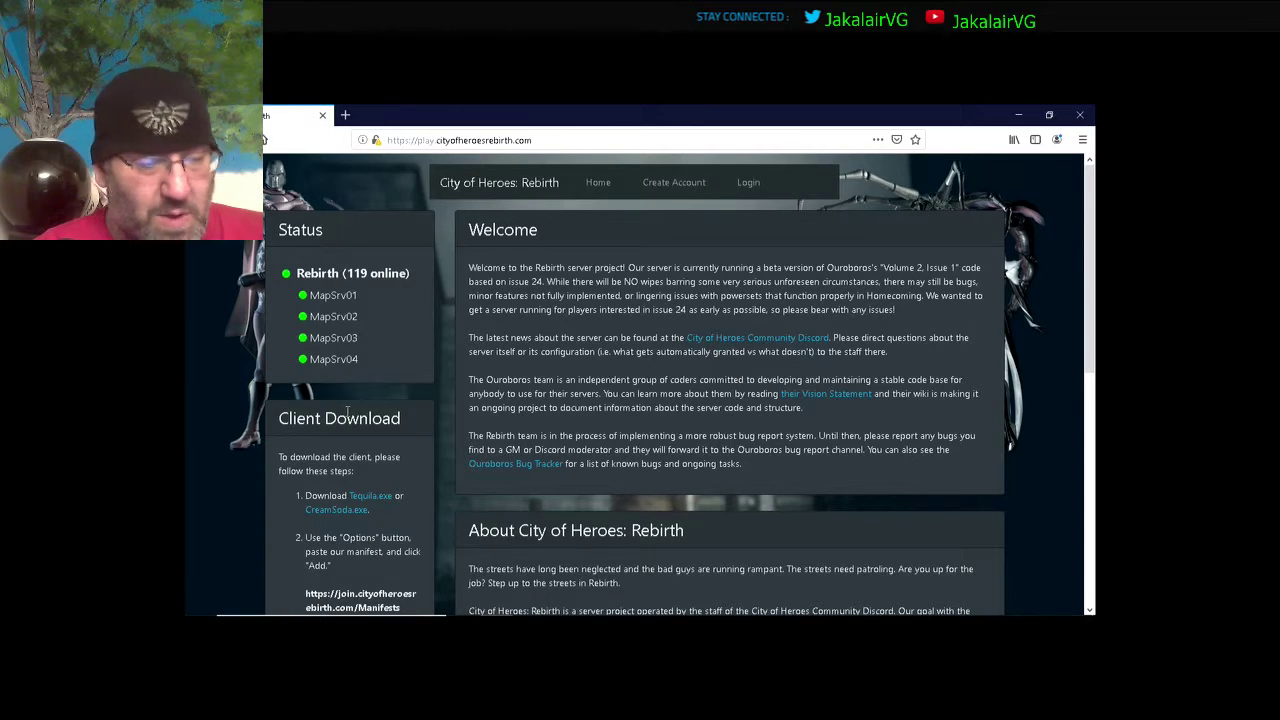
Download CreamSoda.exe from the Client Download instructions, save the file and launch it
{"action": "scroll", "coordinate": [347, 412], "scroll_direction": "down", "scroll_amount": 3}
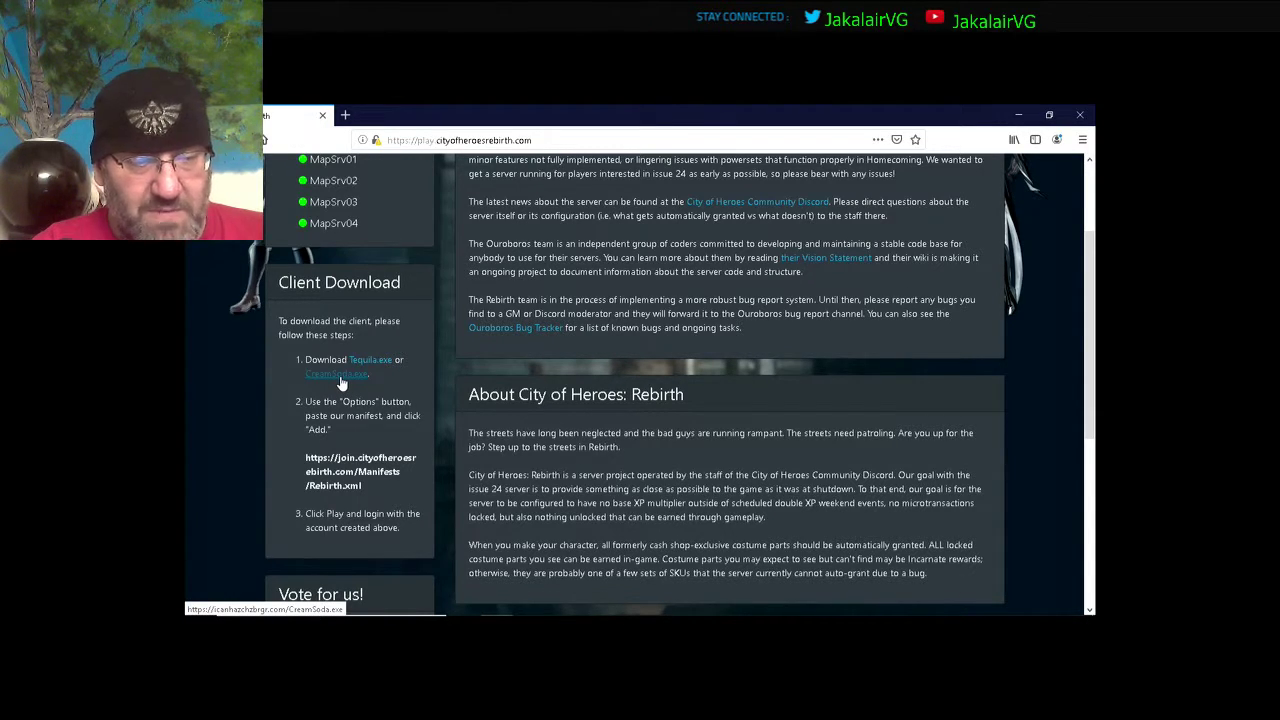
{"action": "left_click", "coordinate": [340, 376]}
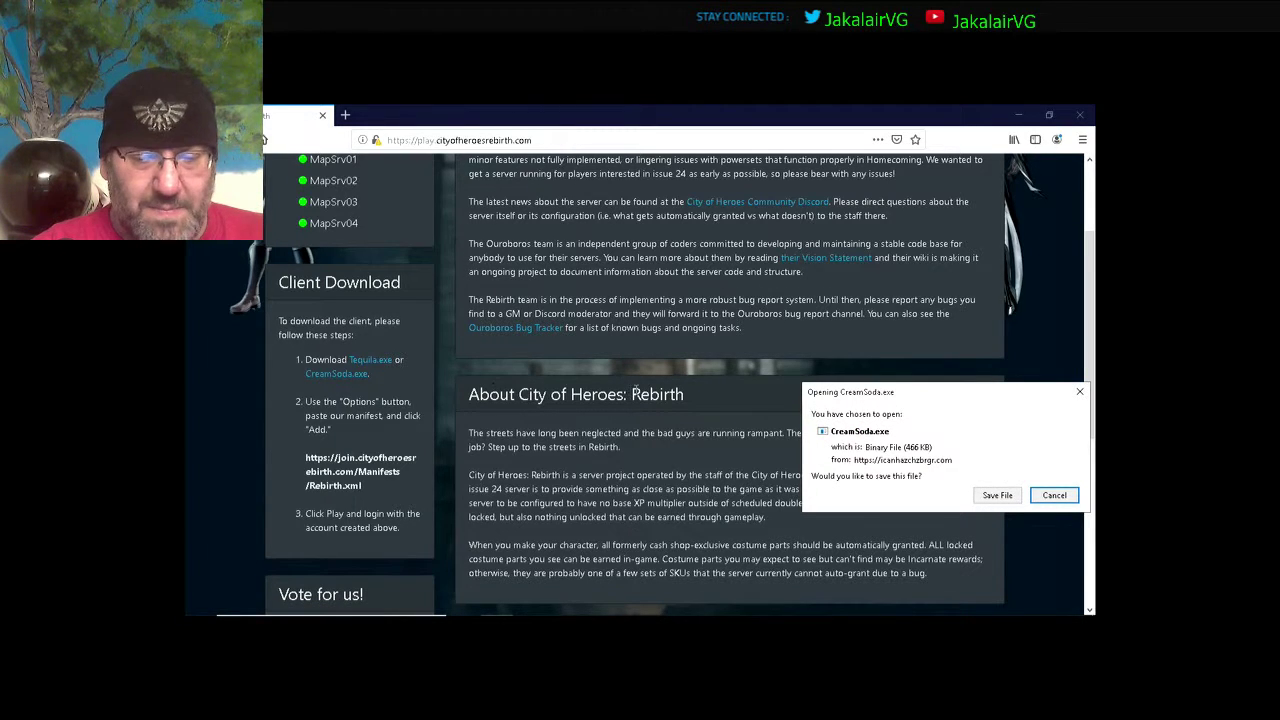
{"action": "left_click", "coordinate": [995, 496]}
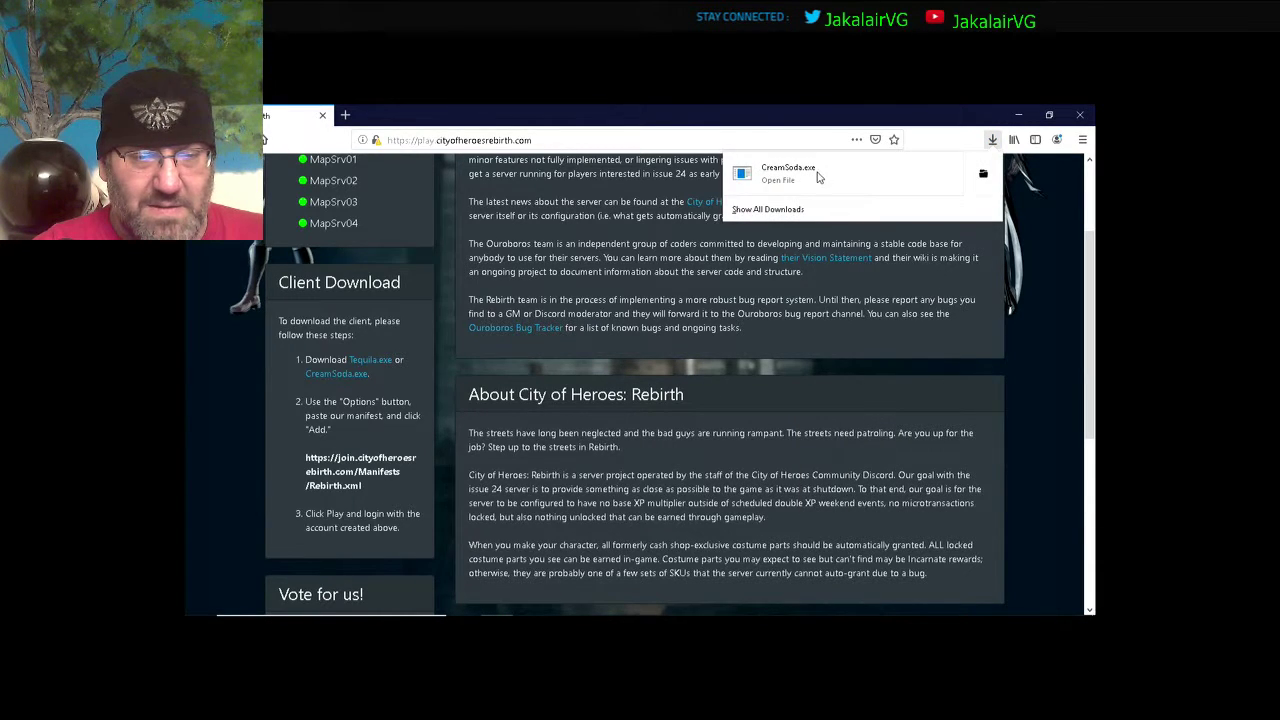
{"action": "left_click", "coordinate": [778, 174]}
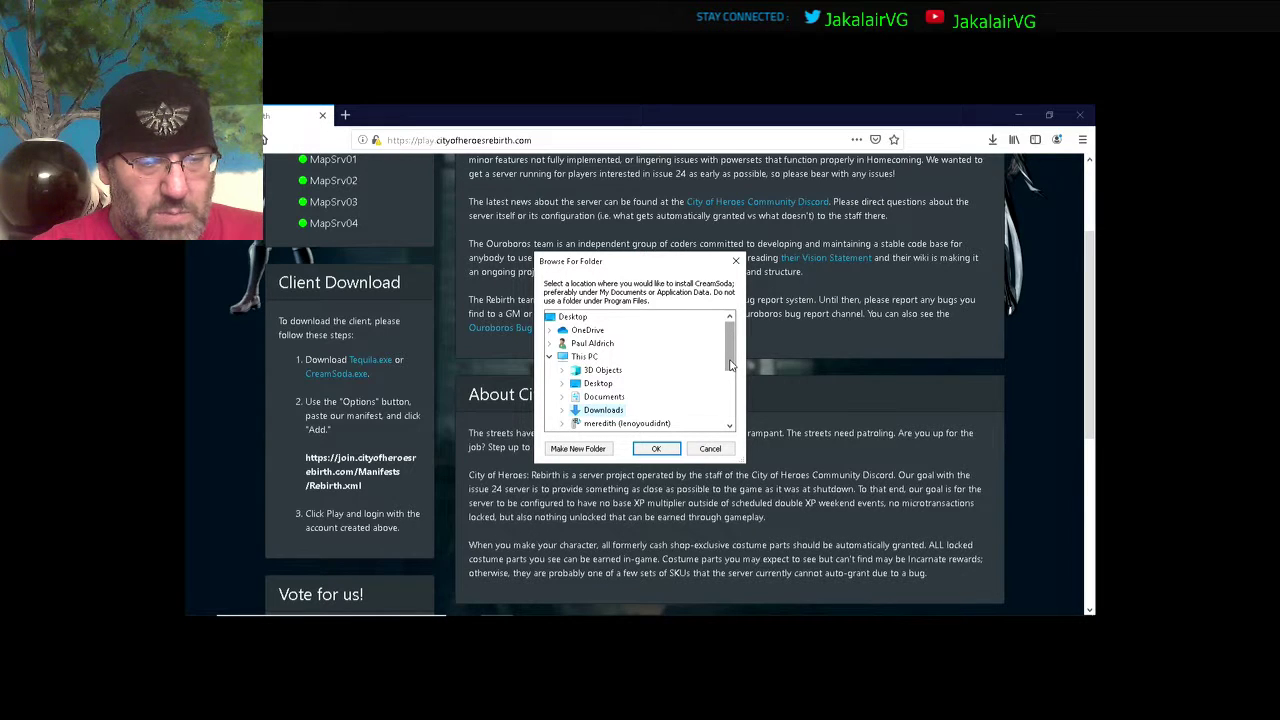
Create a folder named CoH on Local Disk (C:) and confirm it as the CreamSoda install location
{"action": "scroll", "coordinate": [731, 365], "scroll_direction": "down", "scroll_amount": 3}
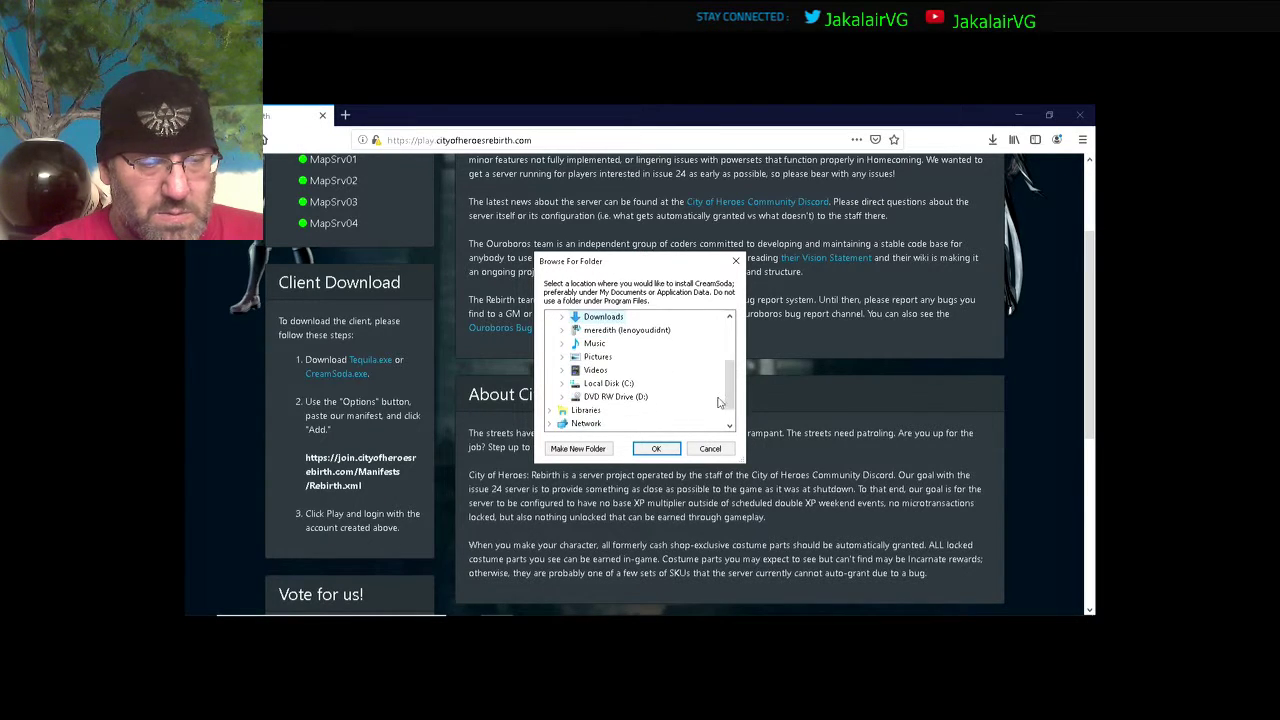
{"action": "double_click", "coordinate": [602, 386]}
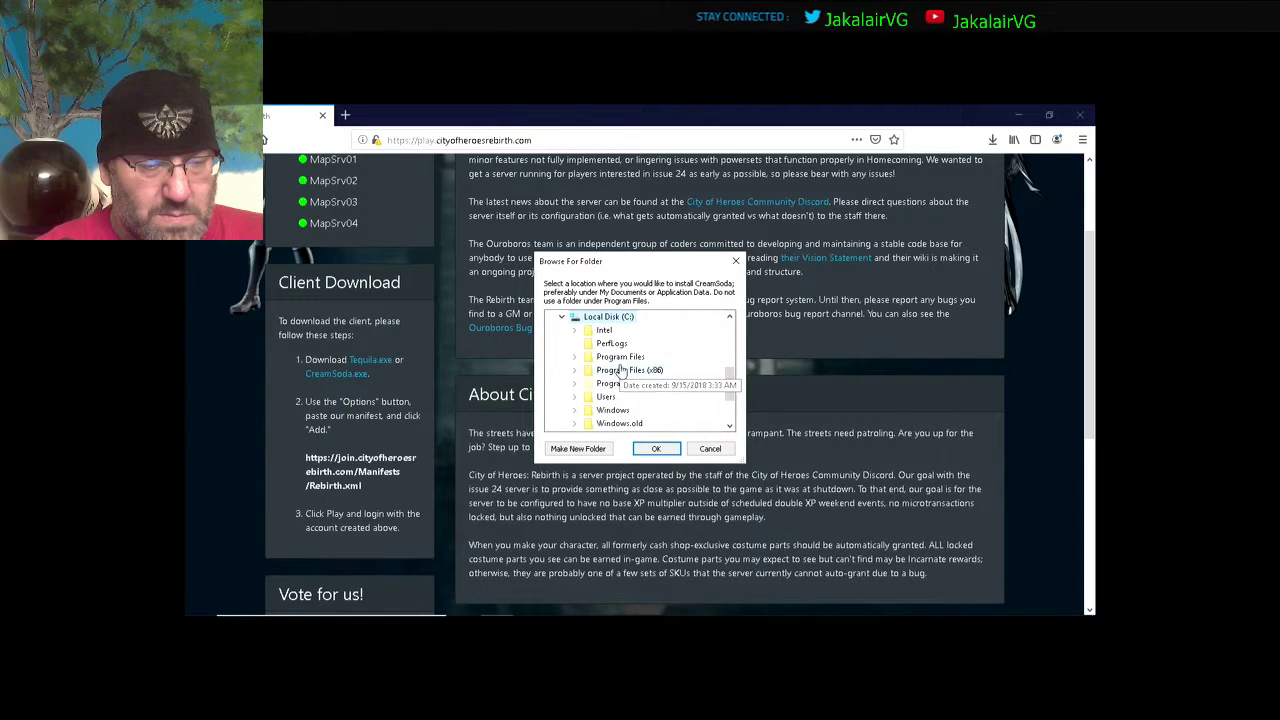
{"action": "left_click", "coordinate": [578, 448]}
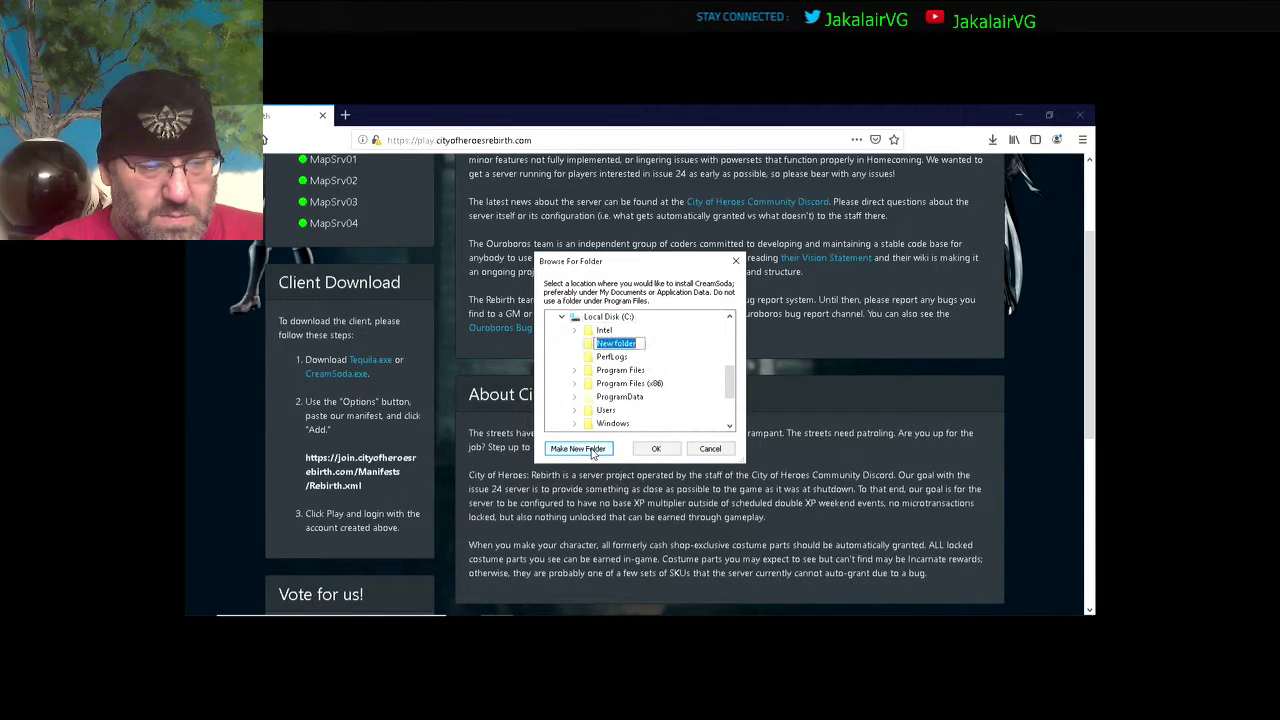
{"action": "type", "text": "CoH"}
{"action": "key", "text": "Return"}
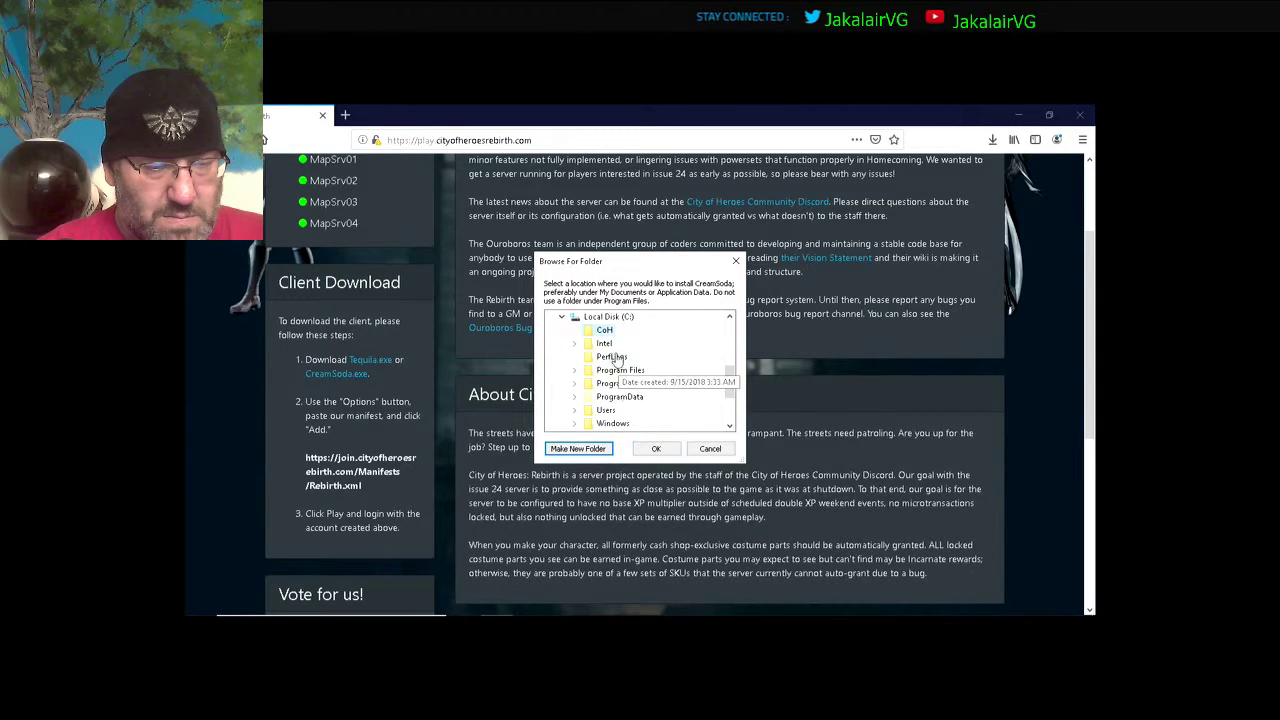
{"action": "left_click", "coordinate": [656, 449]}
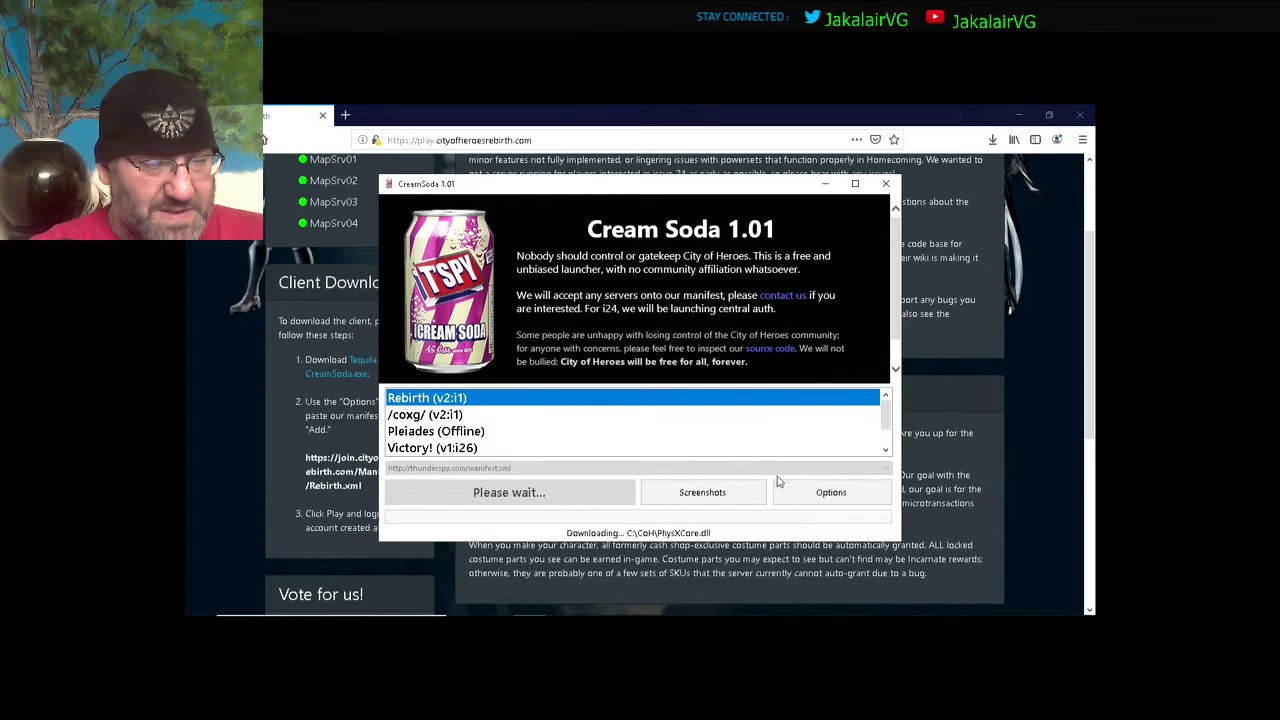
{"action": "left_click_drag", "start_coordinate": [652, 188], "coordinate": [795, 188]}
{"action": "left_click", "coordinate": [308, 481]}
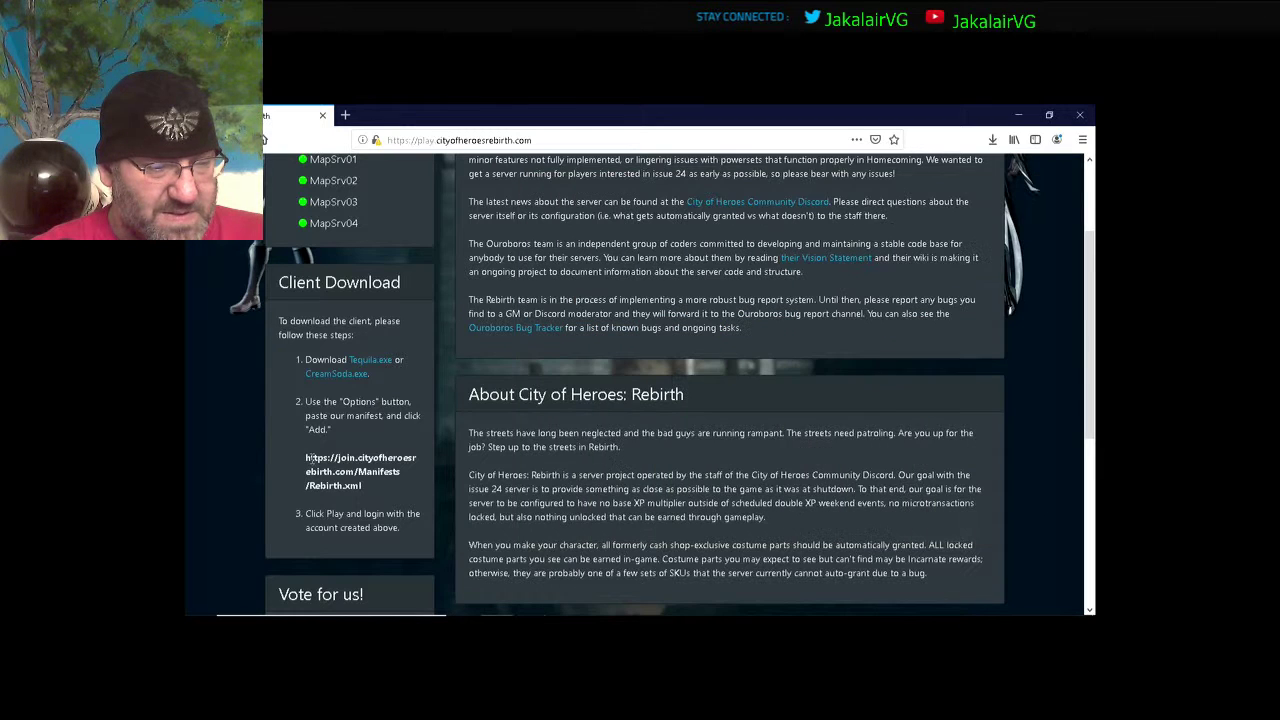
{"action": "left_click_drag", "start_coordinate": [306, 458], "coordinate": [354, 485]}
{"action": "key", "text": "ctrl+c"}
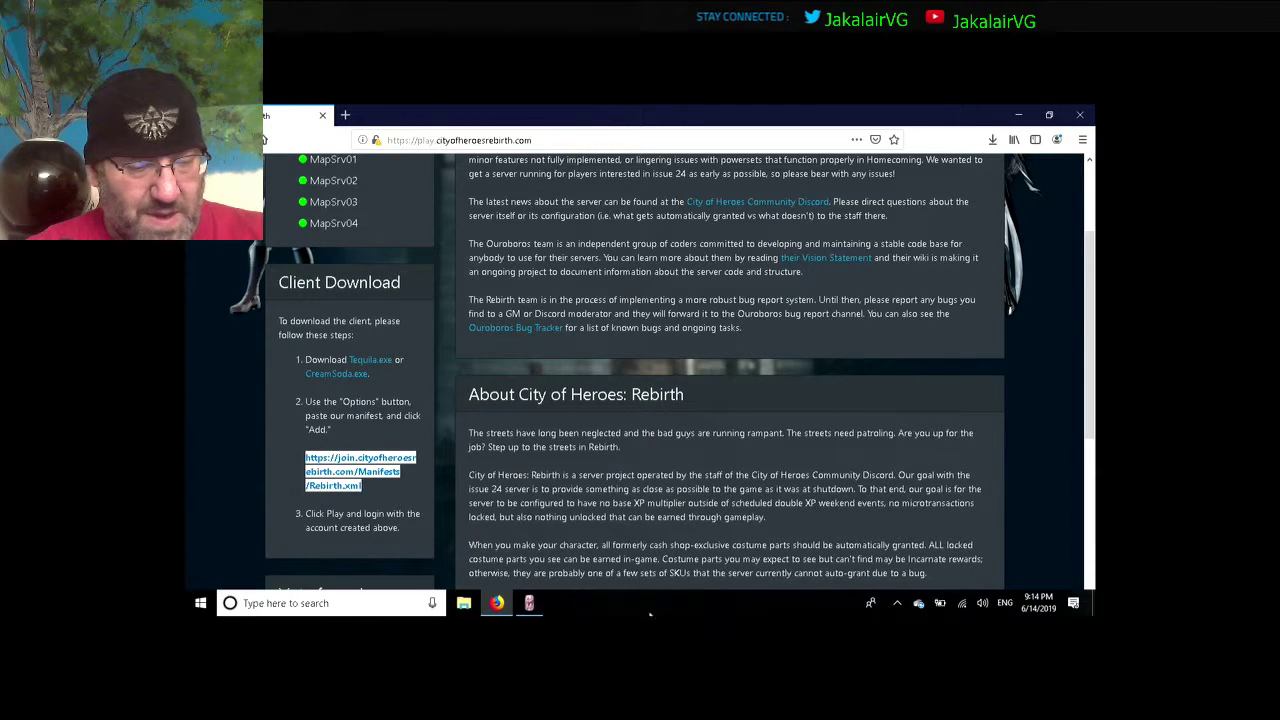
In CreamSoda's options, add the copied Rebirth.xml manifest address, select it in the manifest list and confirm
{"action": "left_click", "coordinate": [529, 603]}
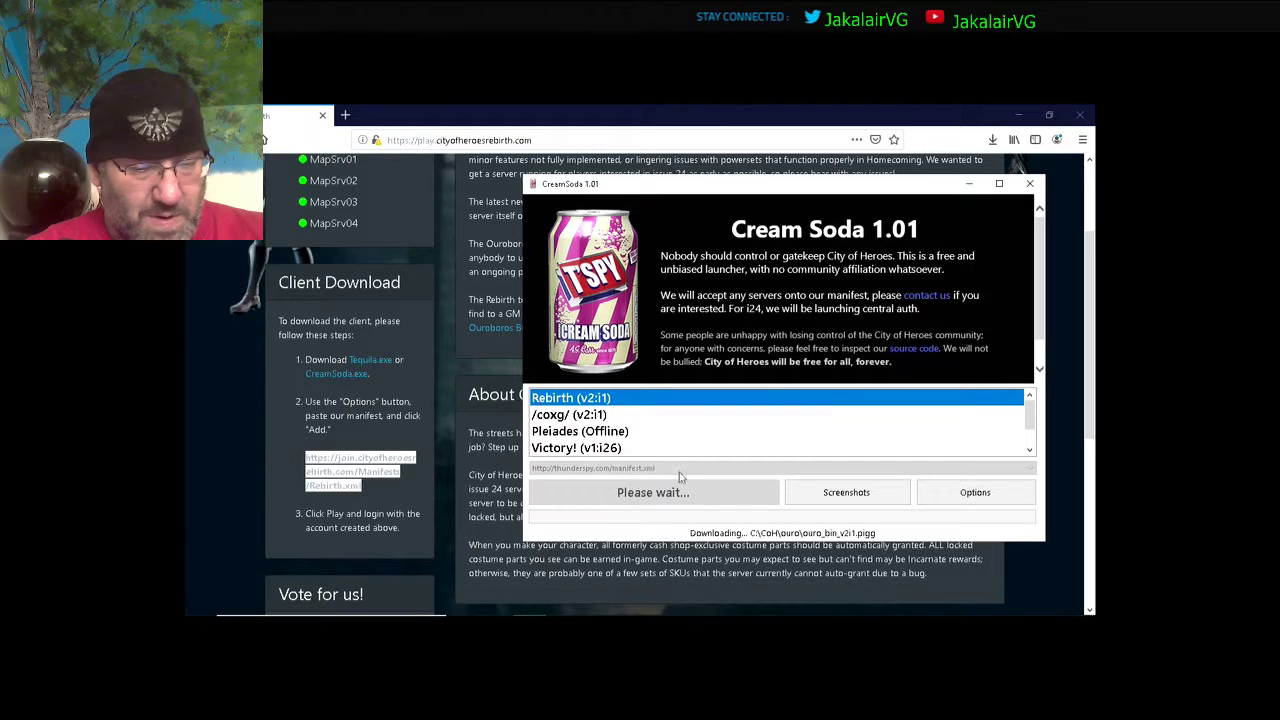
{"action": "left_click", "coordinate": [967, 496]}
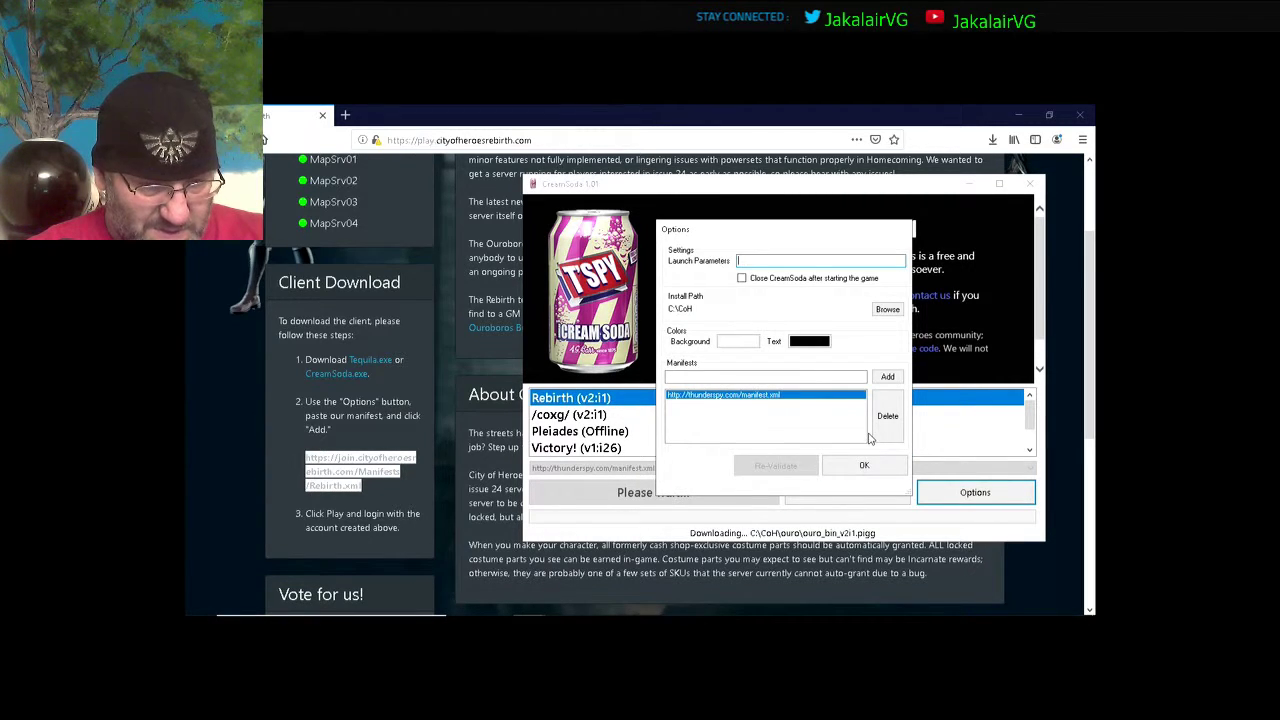
{"action": "left_click", "coordinate": [801, 376]}
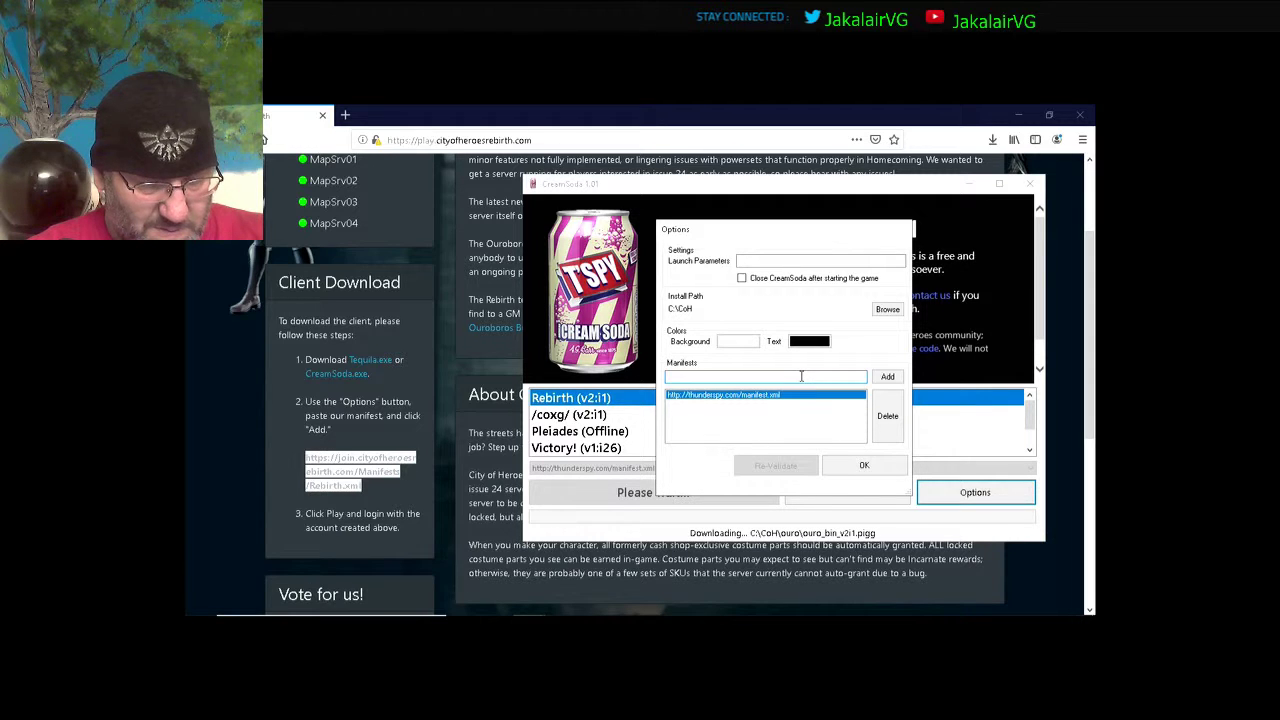
{"action": "key", "text": "ctrl+v"}
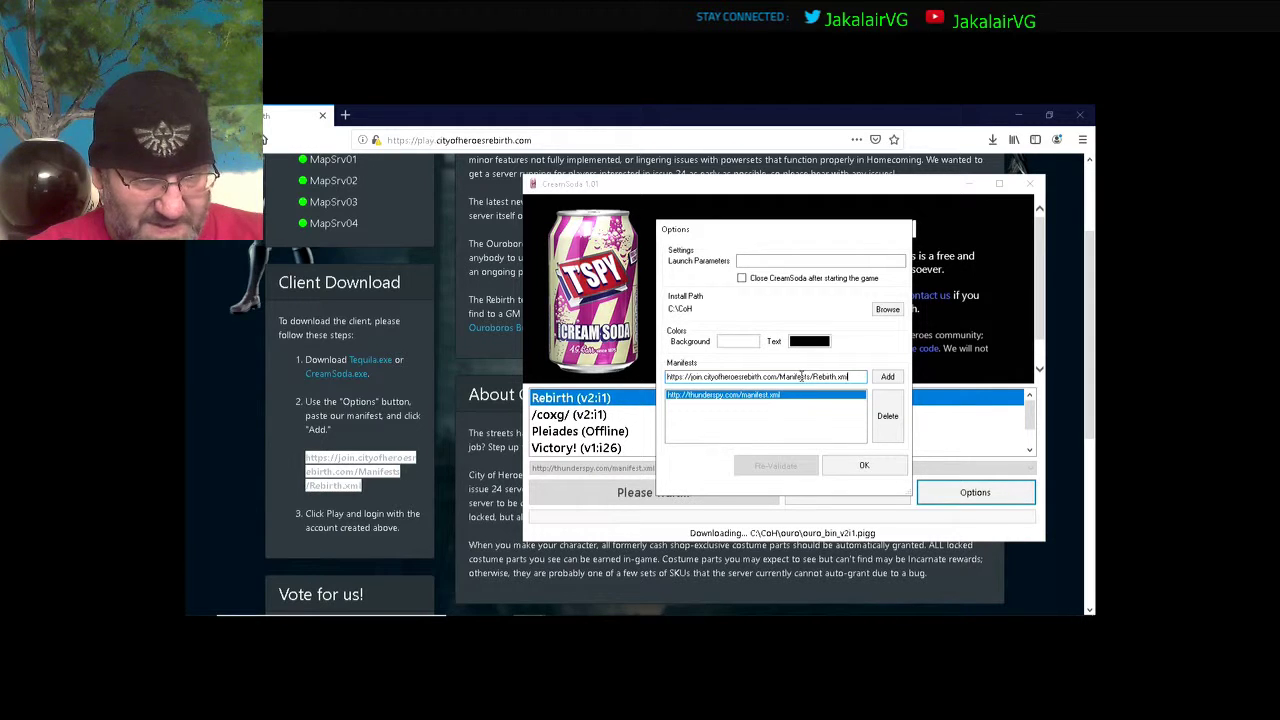
{"action": "left_click", "coordinate": [886, 377]}
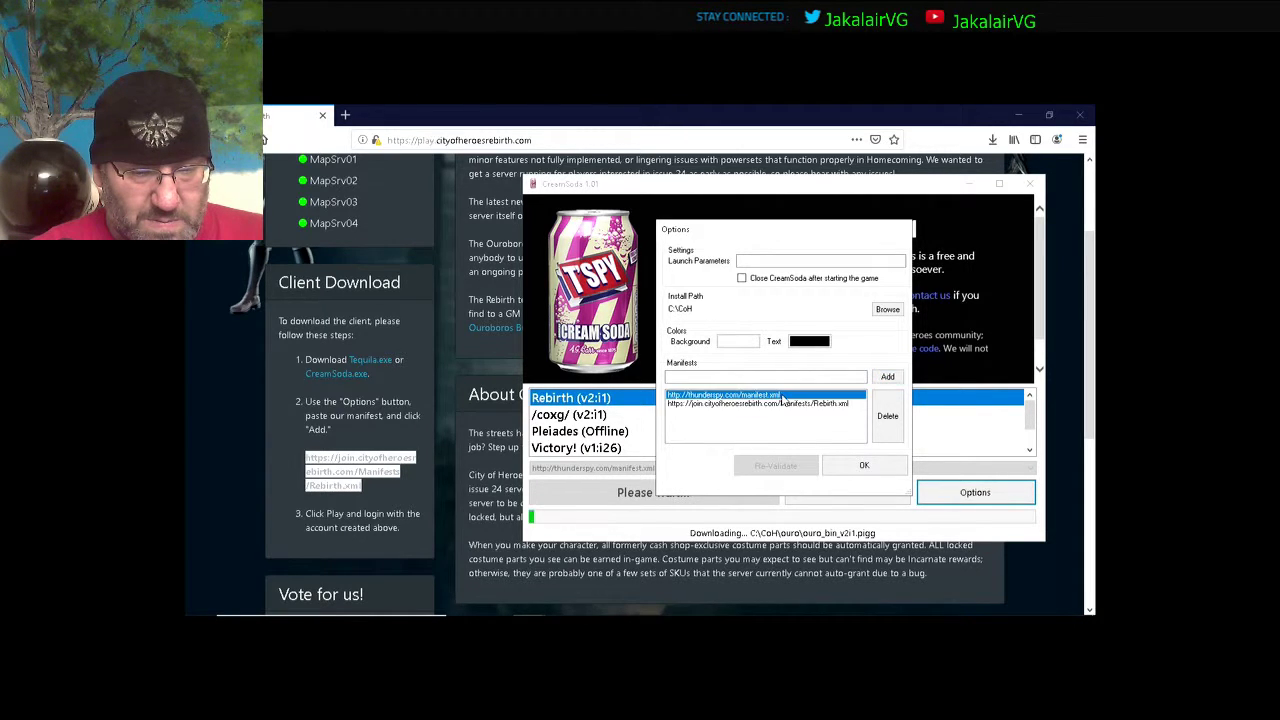
{"action": "left_click", "coordinate": [784, 403]}
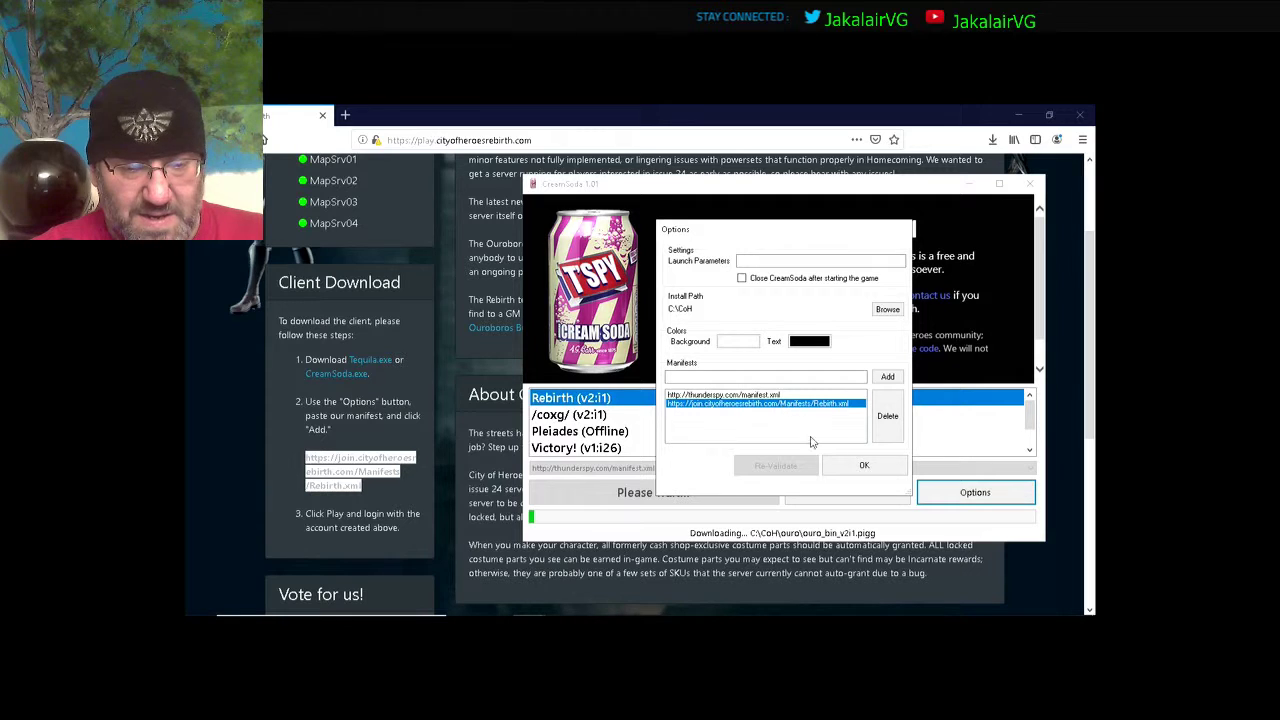
{"action": "left_click", "coordinate": [851, 467]}
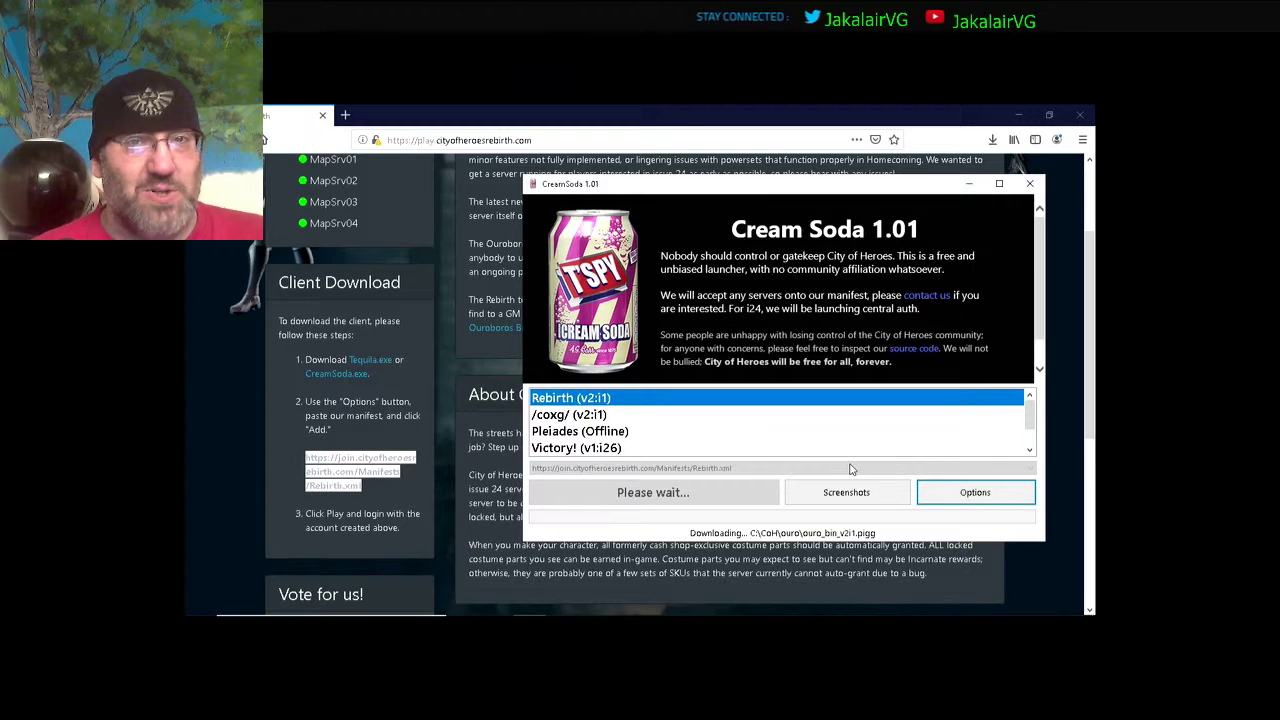
Return to the browser and open cohpodcast.com in a new tab
{"action": "left_click", "coordinate": [446, 237]}
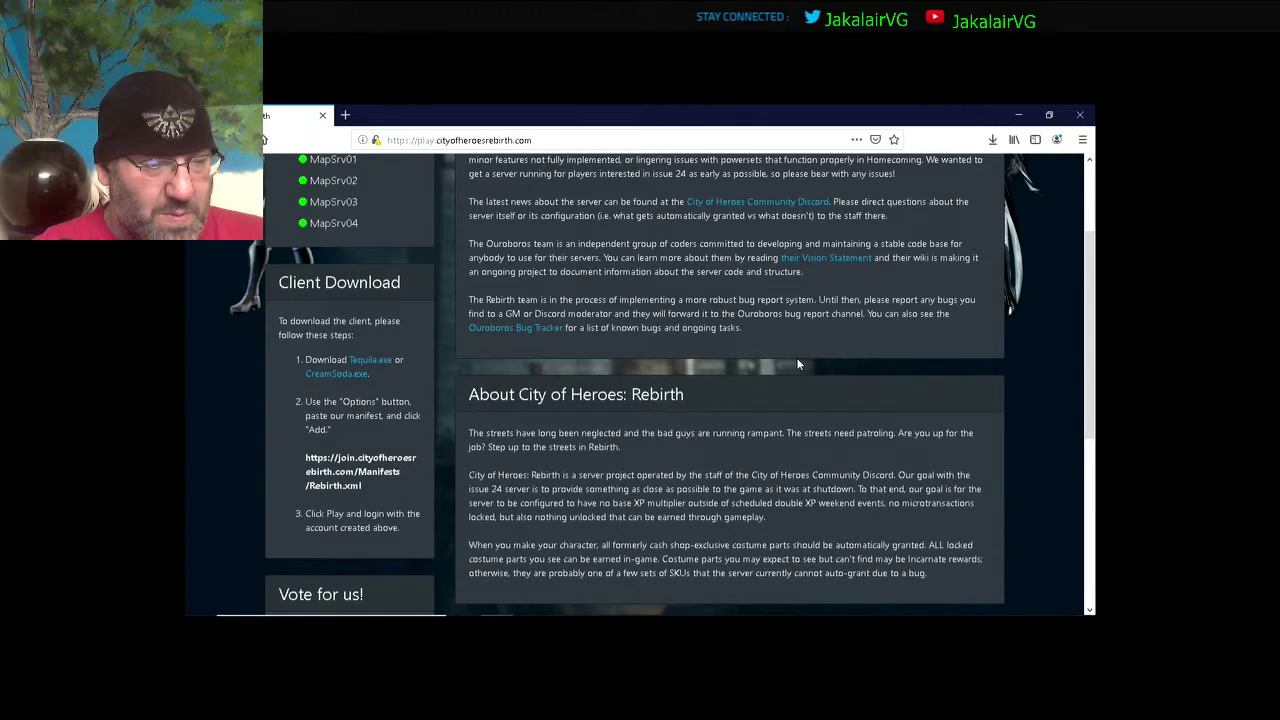
{"action": "scroll", "coordinate": [1002, 328], "scroll_direction": "up", "scroll_amount": 3}
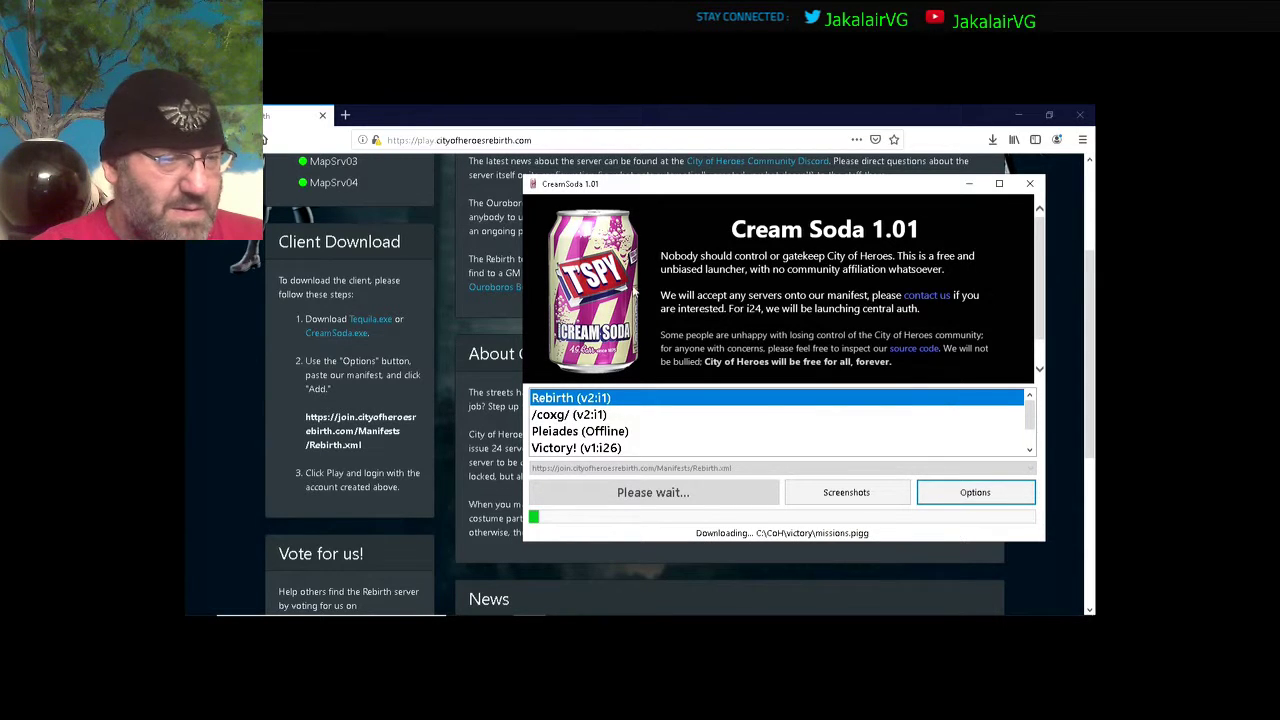
{"action": "left_click", "coordinate": [345, 115]}
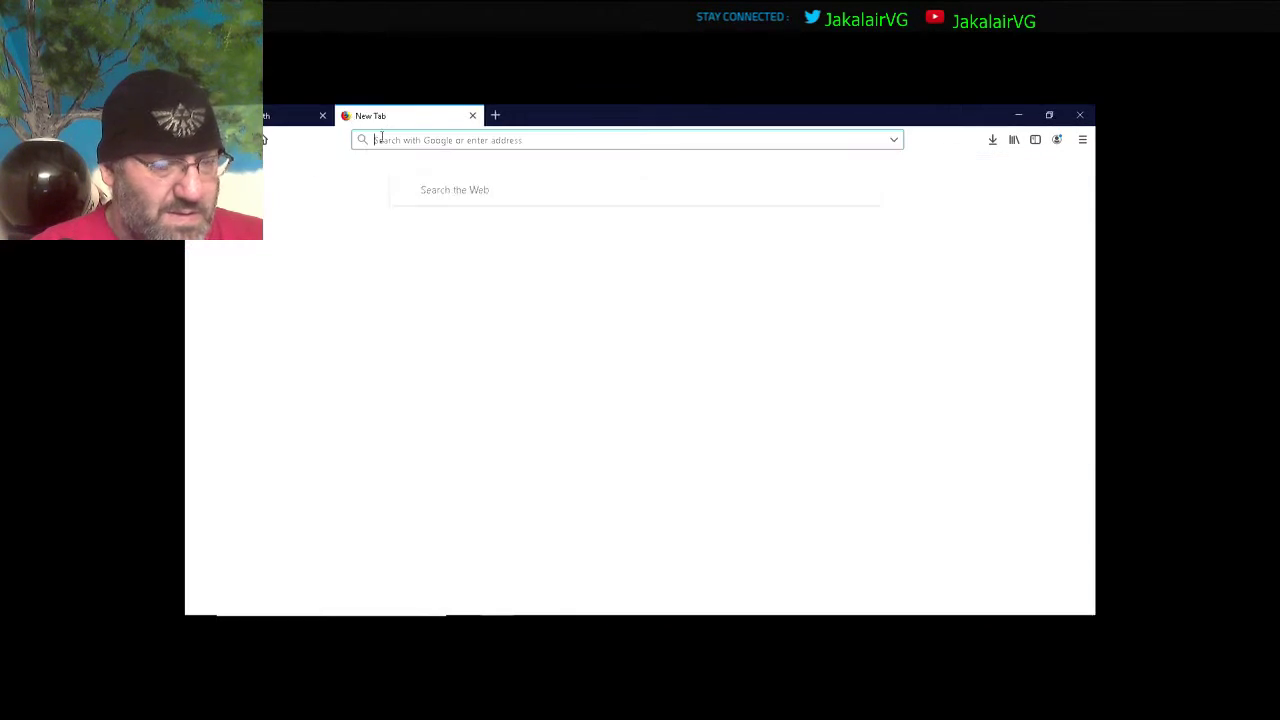
{"action": "type", "text": "coh"}
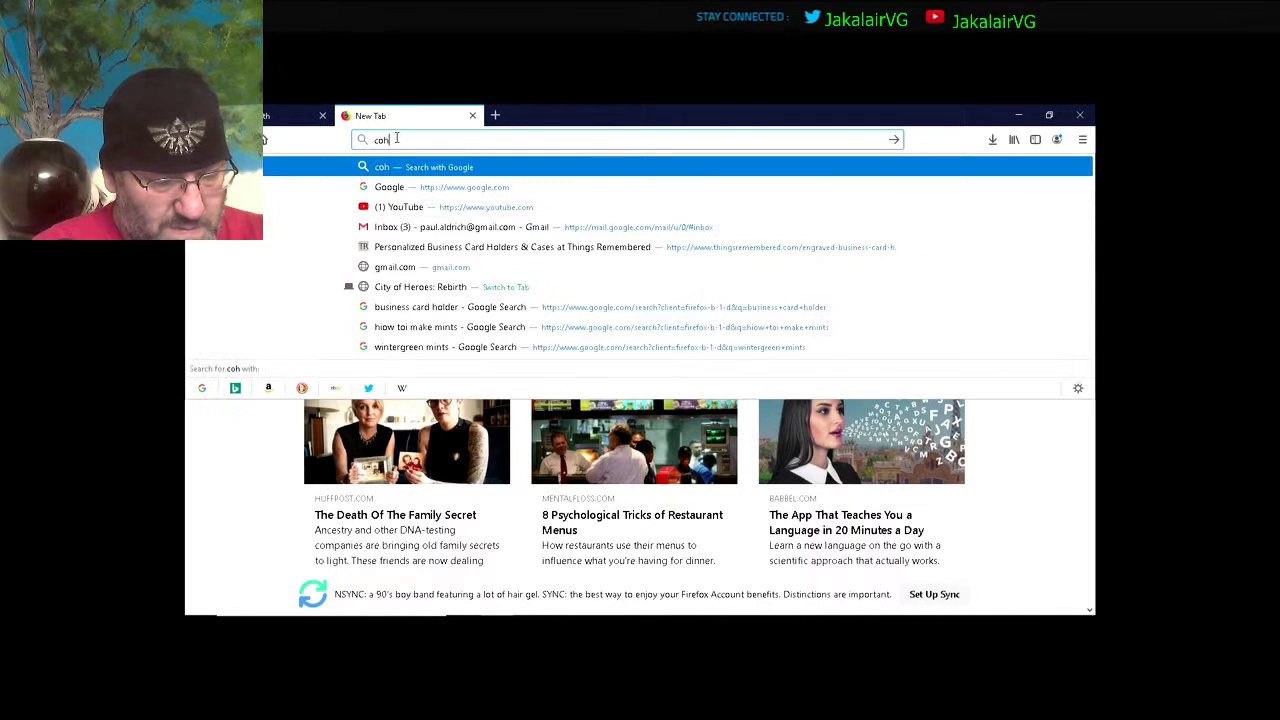
{"action": "type", "text": "podca"}
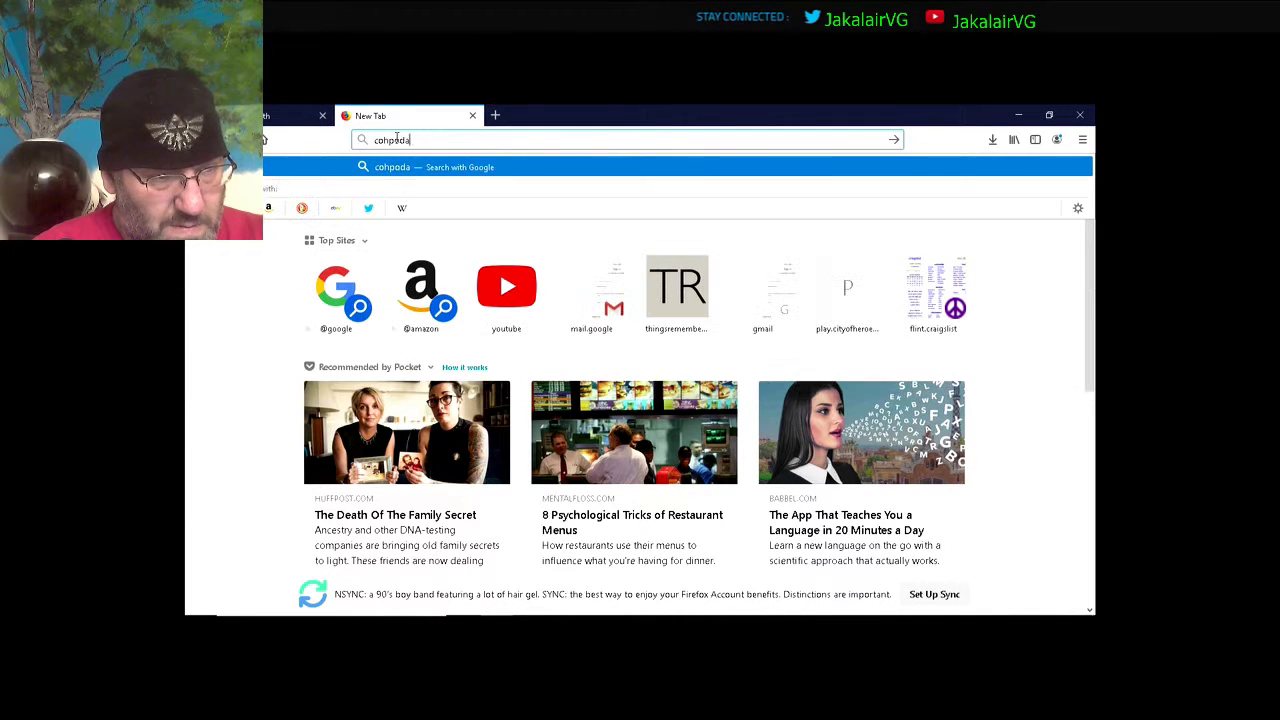
{"action": "type", "text": "s"}
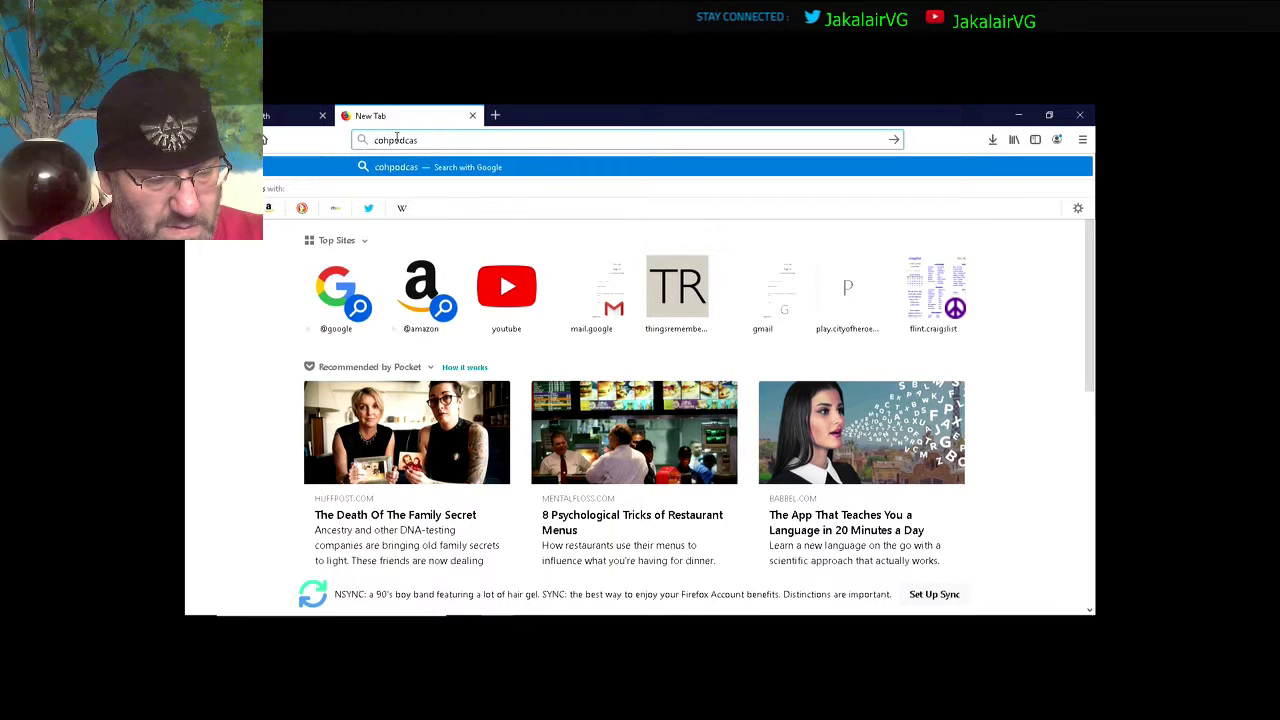
{"action": "type", "text": "t.com"}
{"action": "key", "text": "Return"}
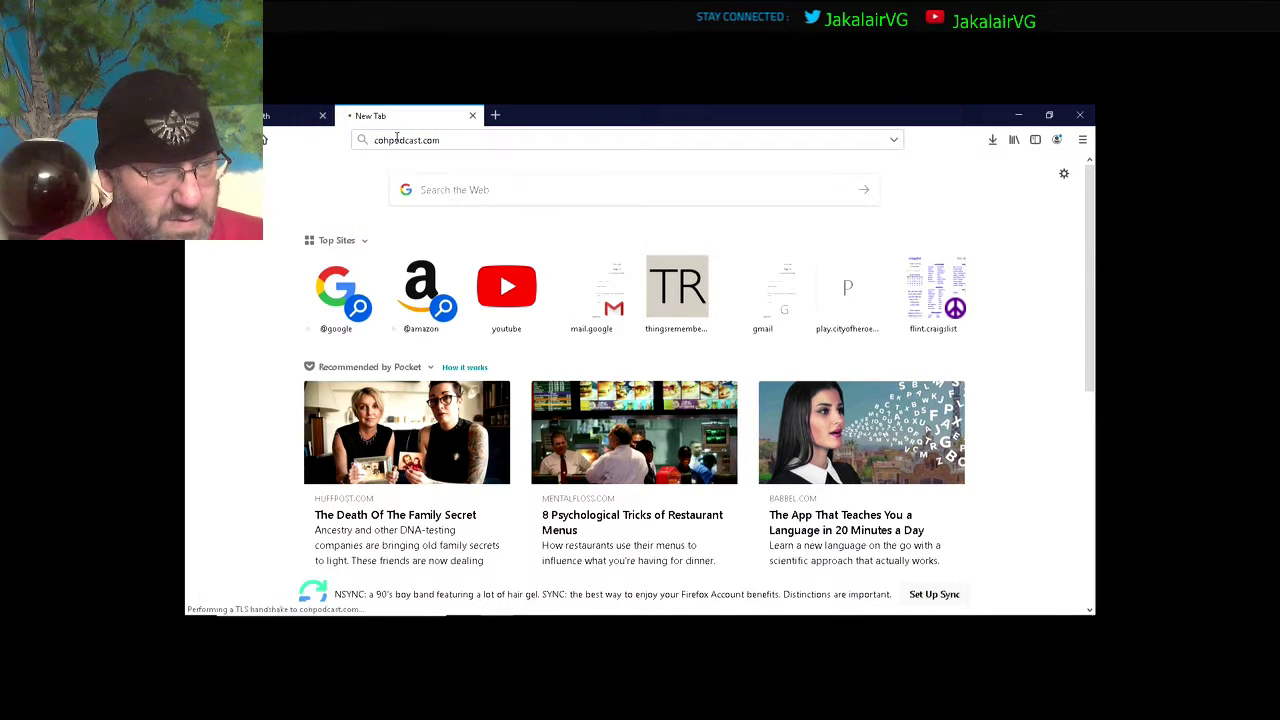